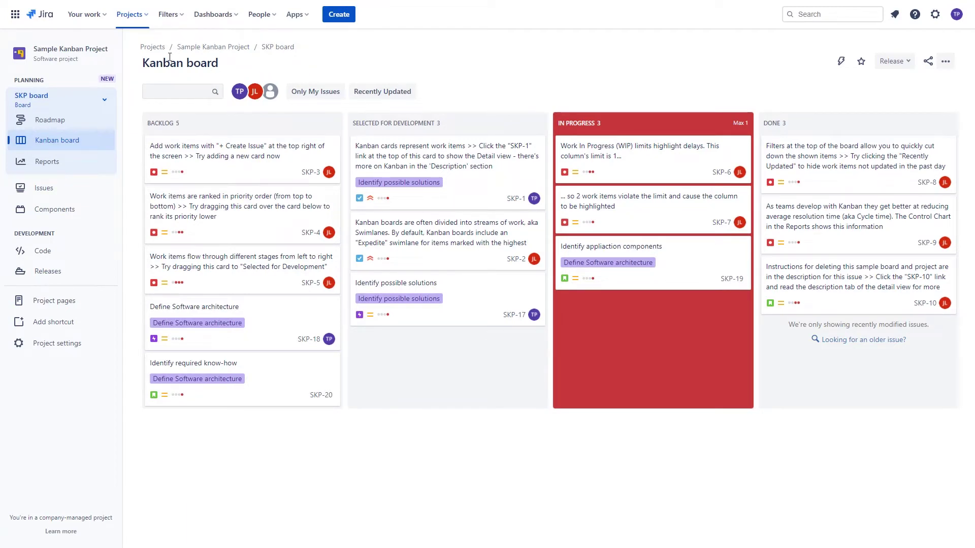
- Preview the Your work and Apps menus, view SKP-3's details, then begin creating a project from templates
left_click(103, 19)
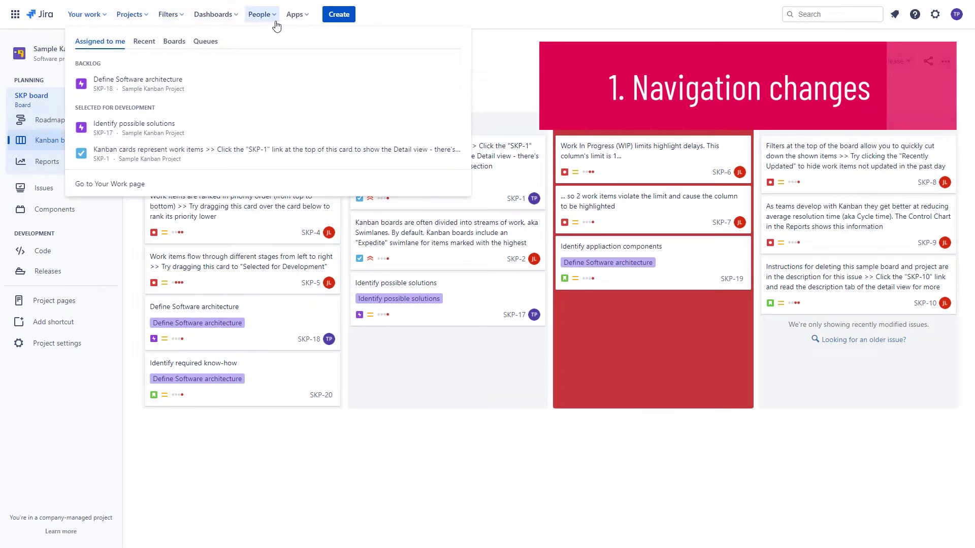
left_click(295, 14)
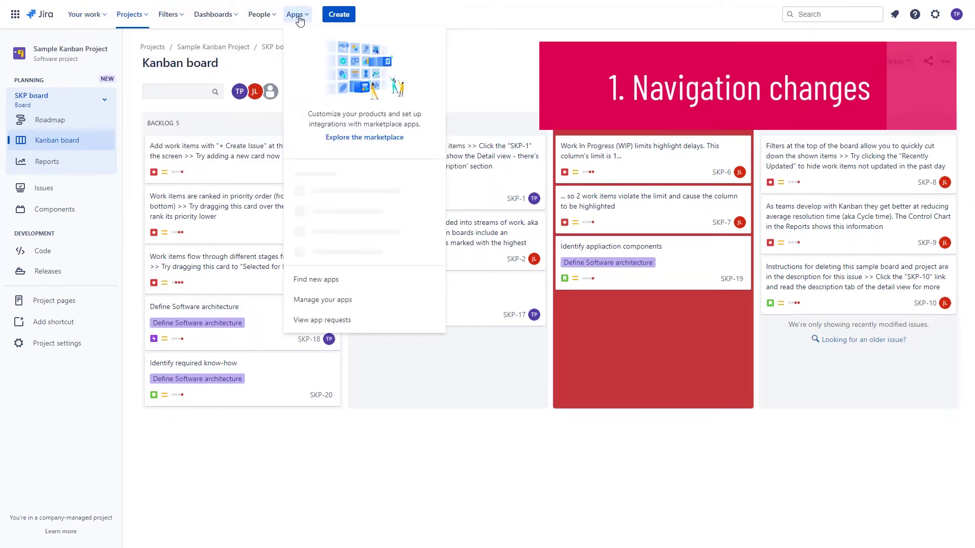
left_click(241, 151)
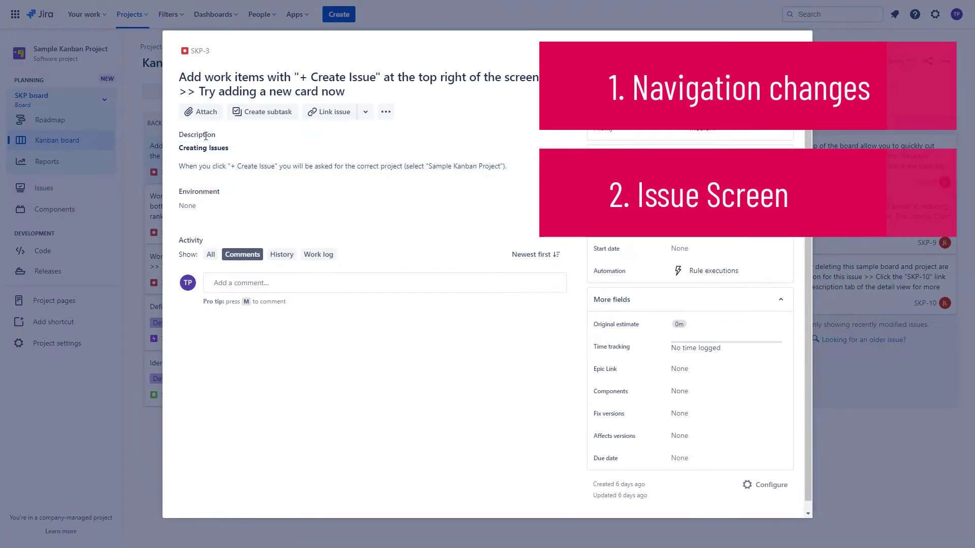
left_click(141, 140)
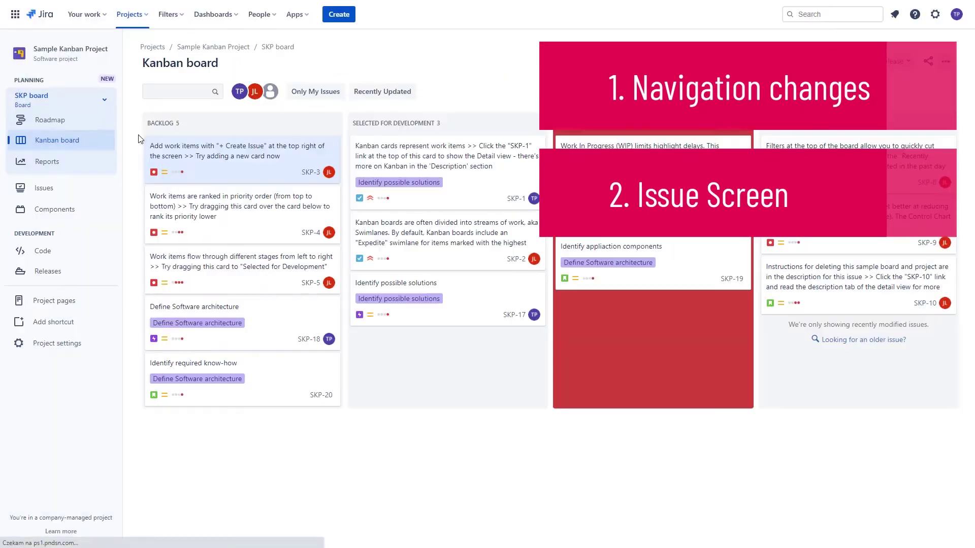
left_click(131, 16)
left_click(150, 206)
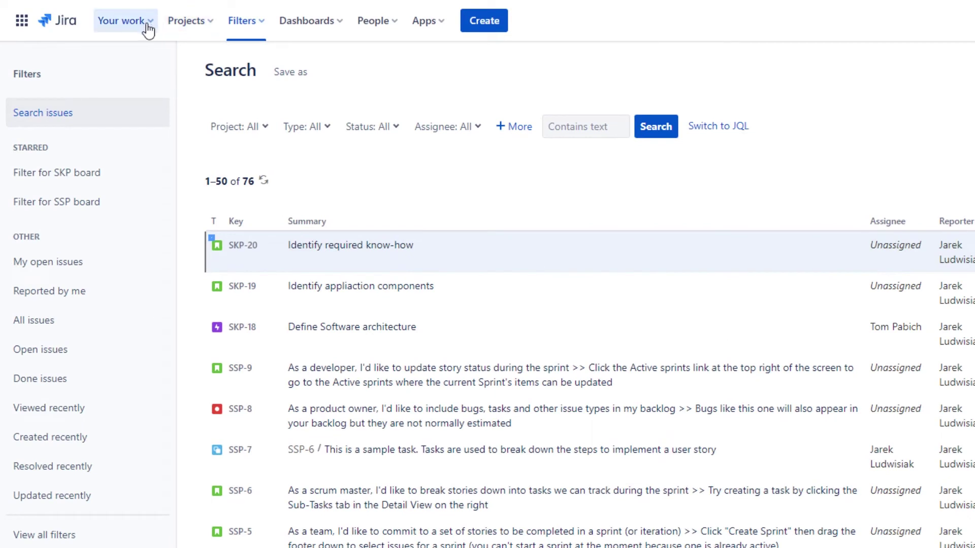
- Open the full Your work page and view its Worked on, Viewed, Assigned to me and Starred lists
left_click(143, 23)
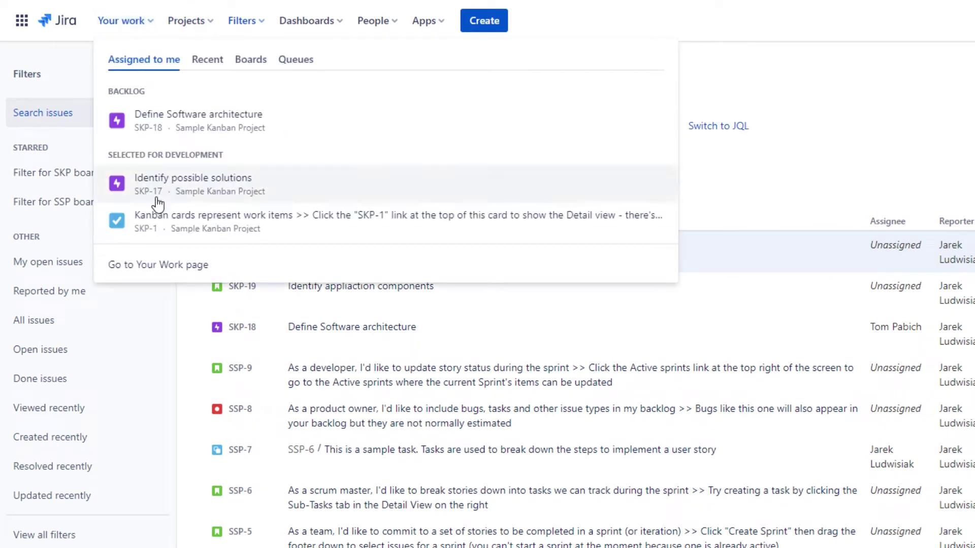
left_click(164, 265)
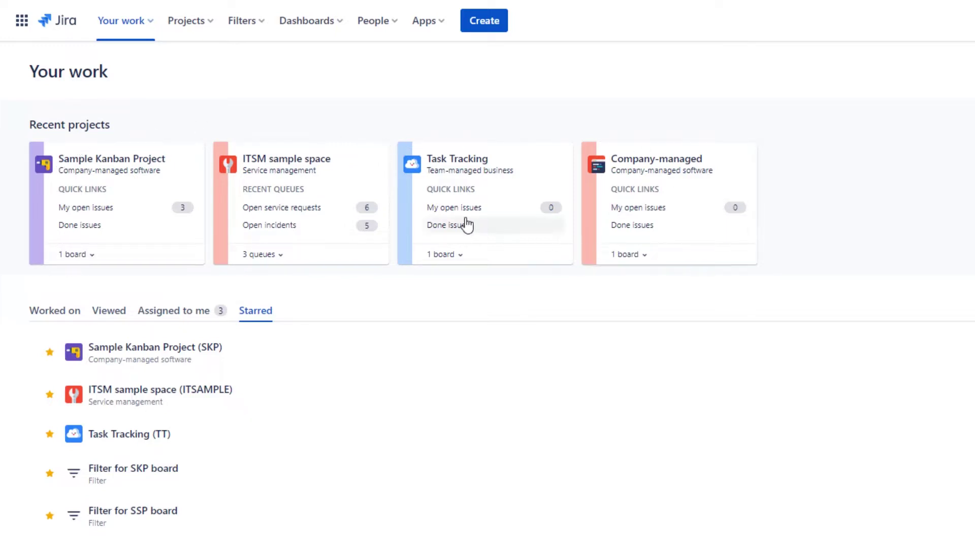
left_click(62, 313)
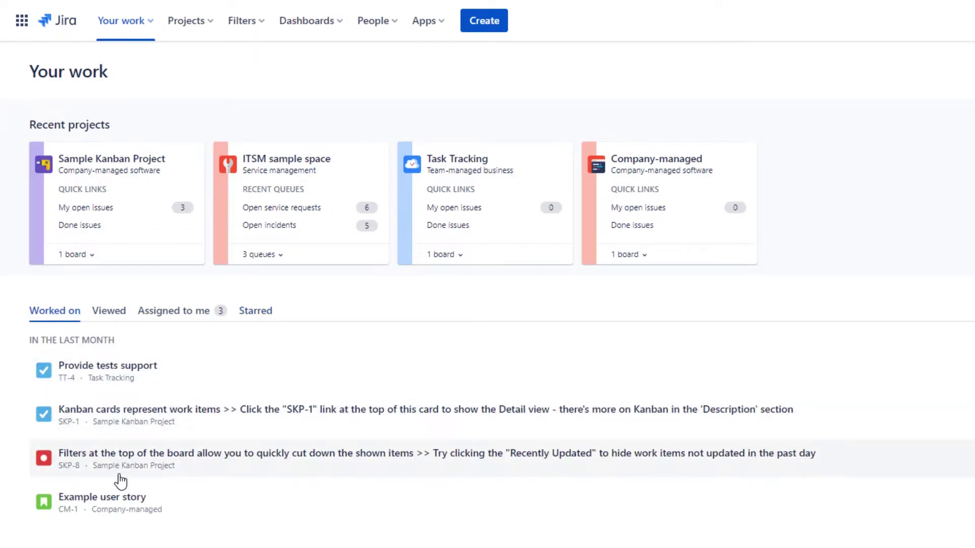
left_click(114, 316)
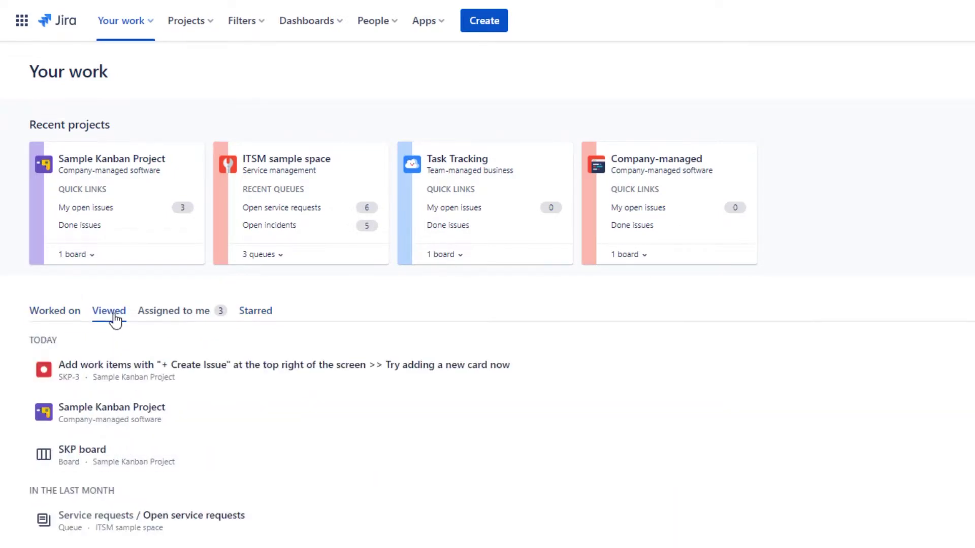
left_click(183, 317)
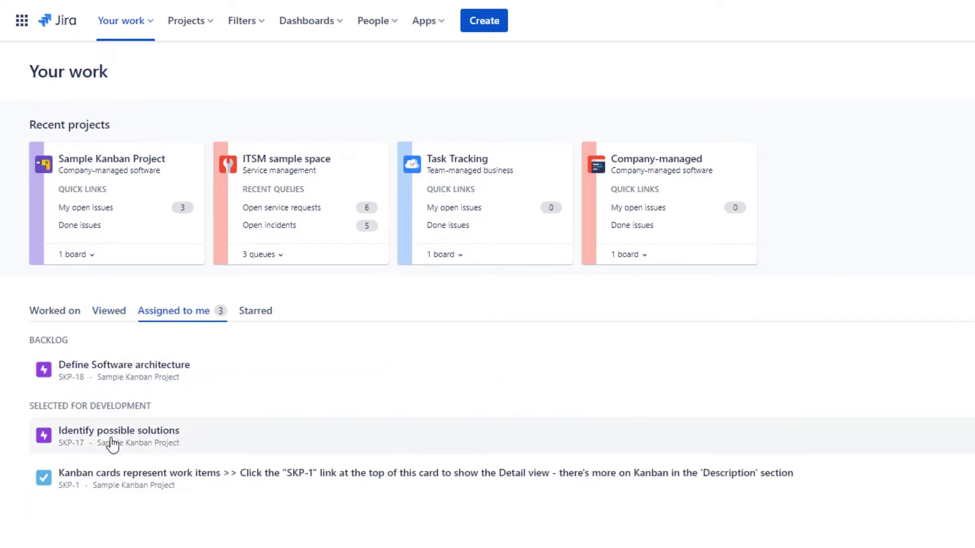
left_click(269, 322)
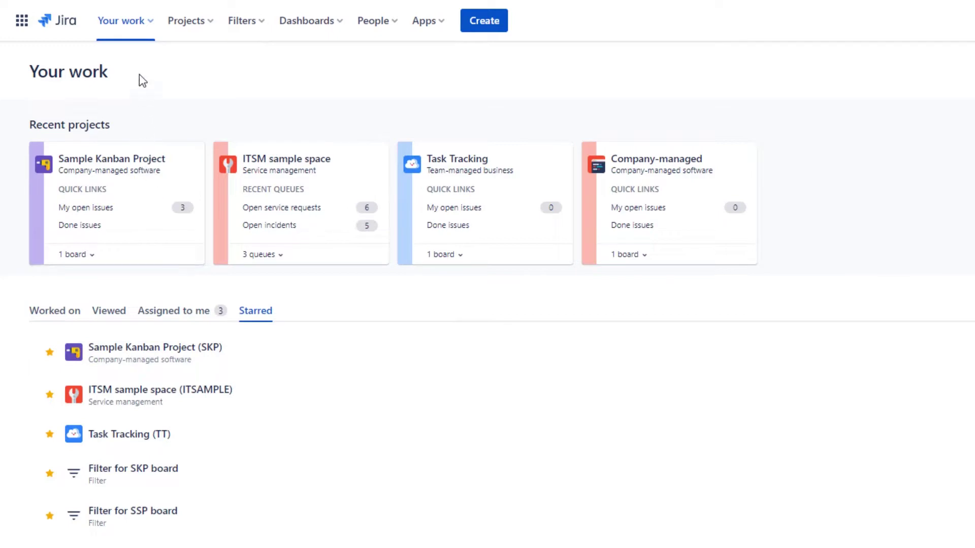
- Browse the Your work, Apps and Filters menus, then open the starred Task Tracking project's List view
left_click(149, 31)
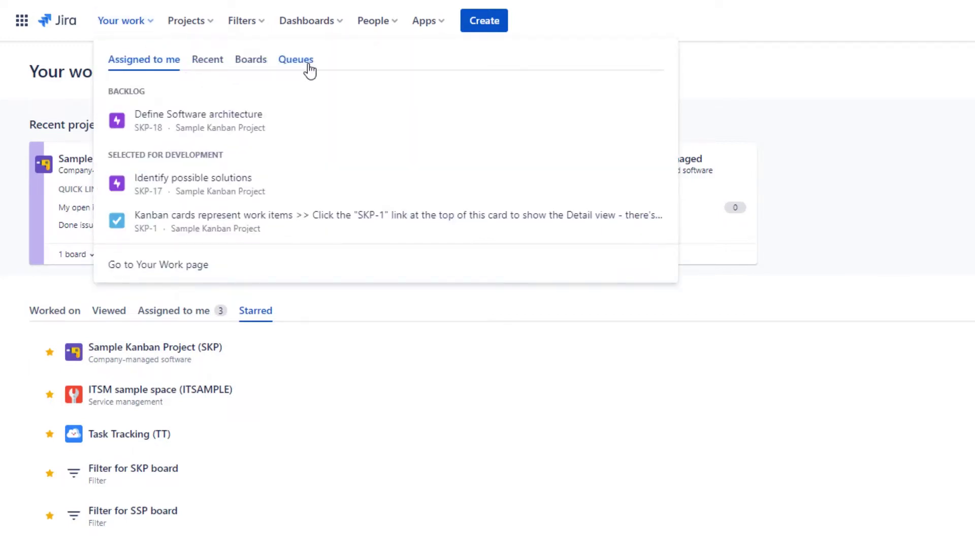
left_click(524, 35)
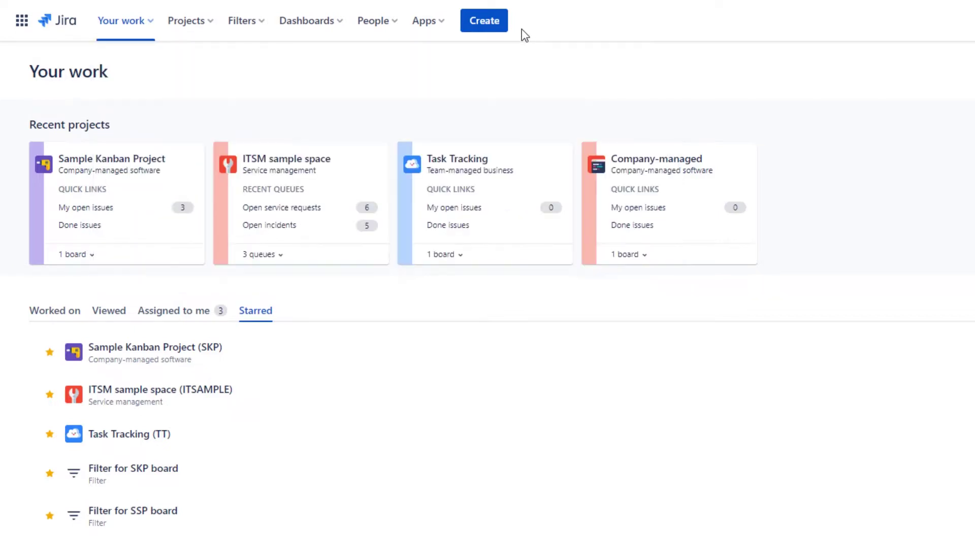
left_click(440, 27)
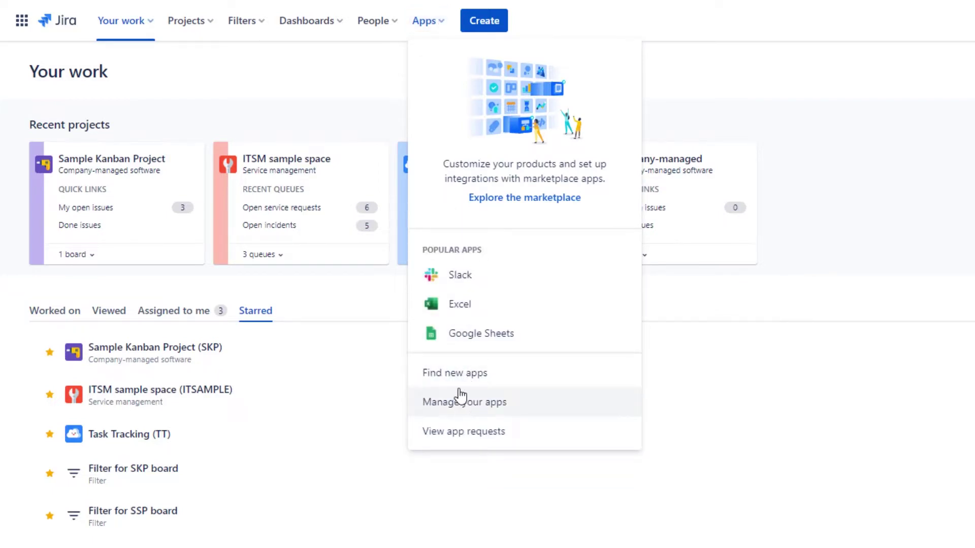
left_click(263, 74)
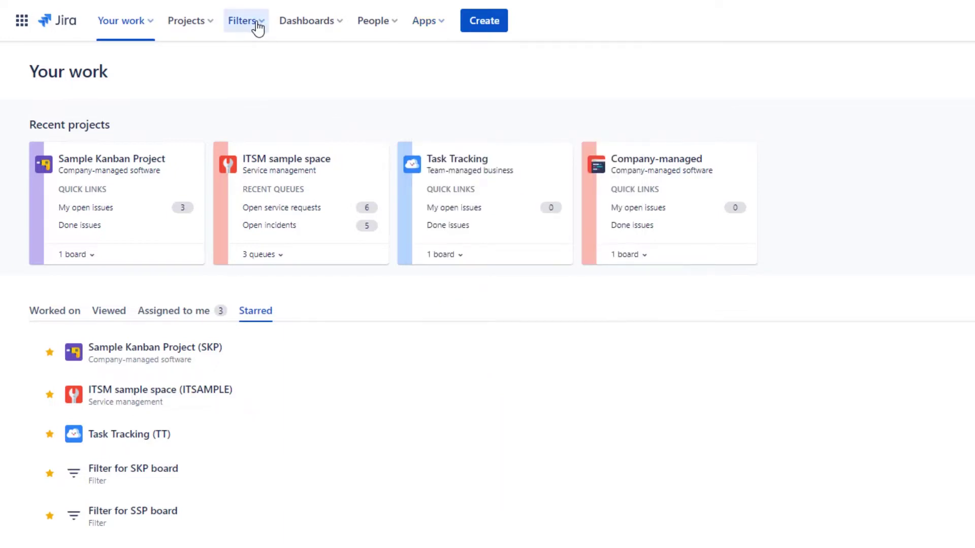
left_click(256, 22)
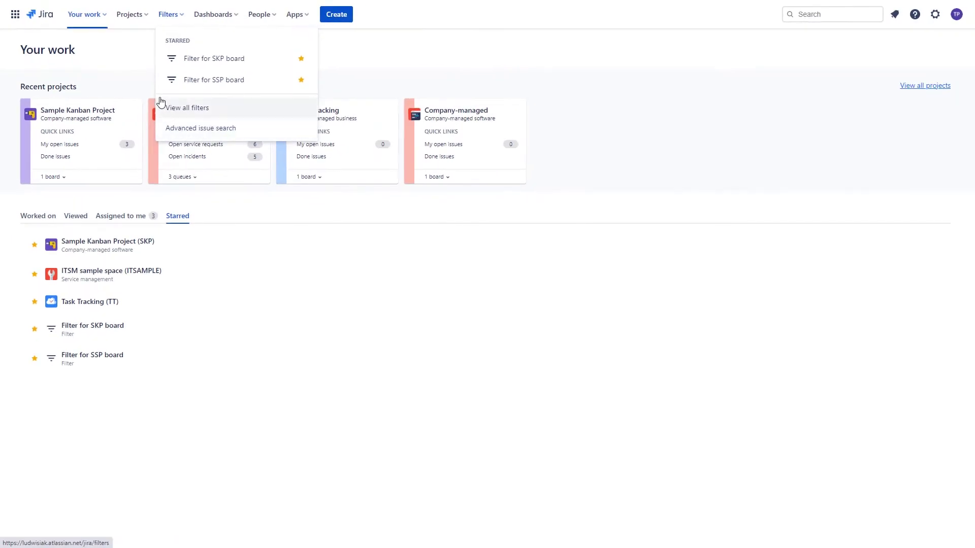
left_click(130, 15)
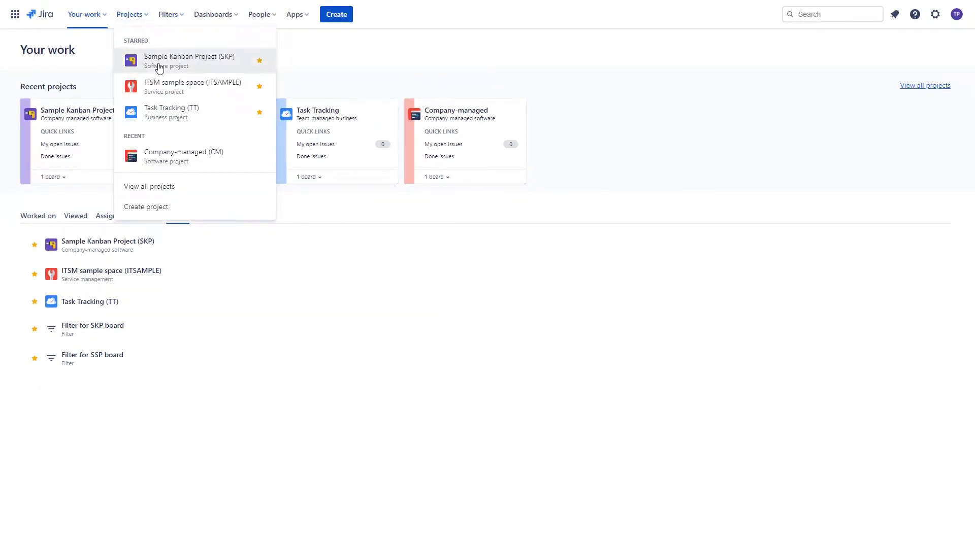
left_click(156, 65)
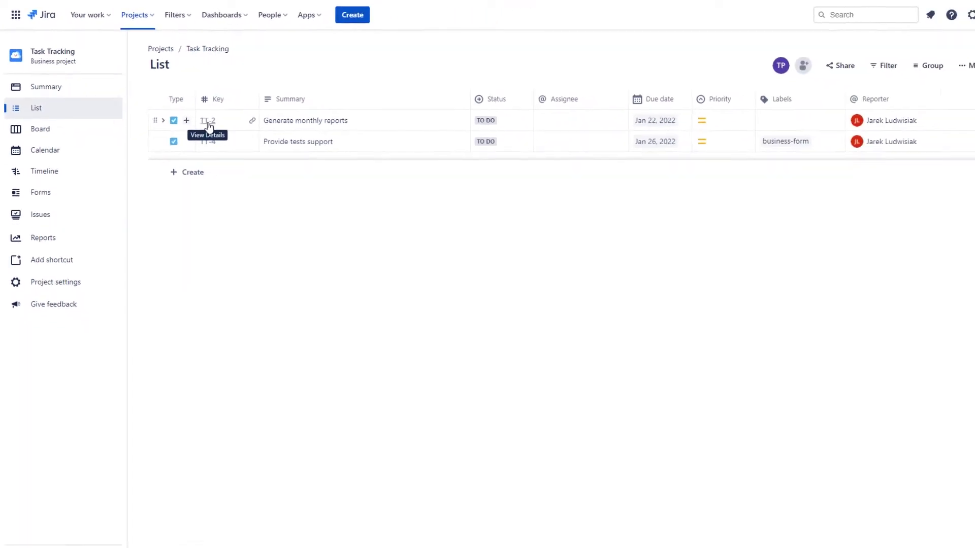
- Open the TT-2 issue's details, then get back to the SKP Kanban board
left_click(207, 122)
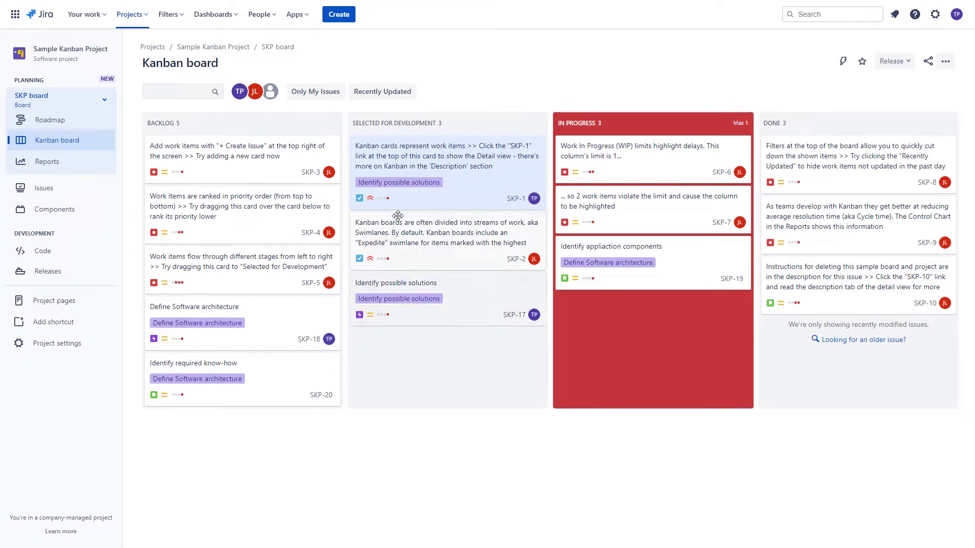
- Open the SKP-1 card's detail view and scroll through its attachments, linked issues and comments
left_click(427, 168)
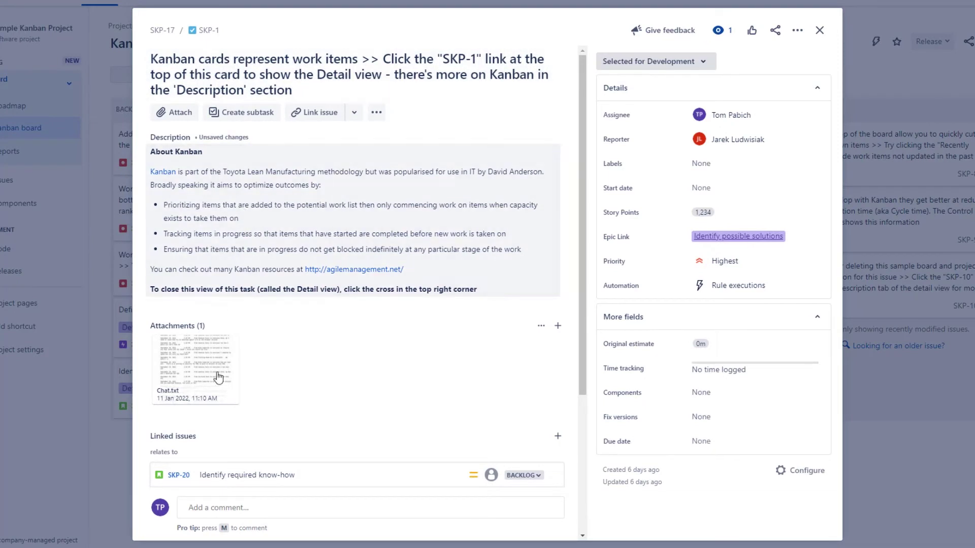
scroll(217, 376, "down", 3)
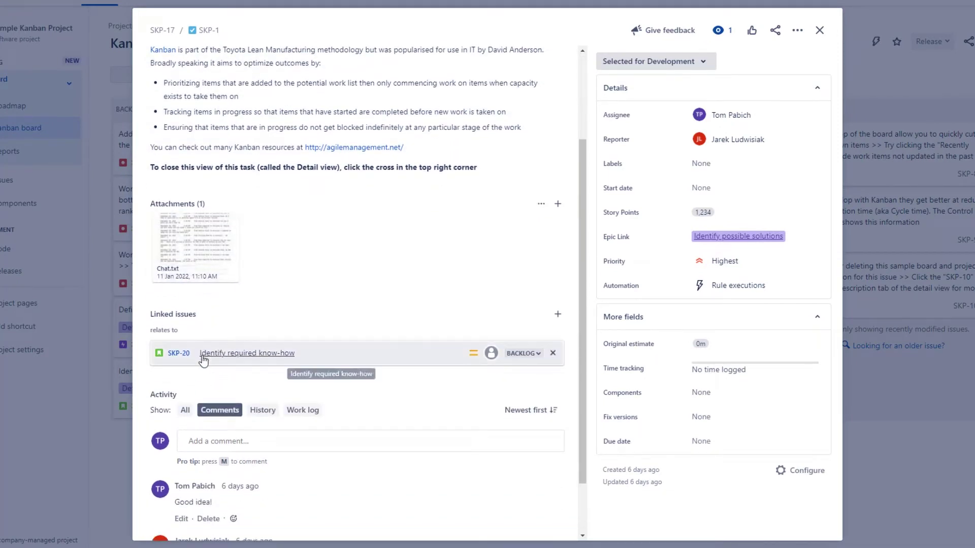
scroll(204, 360, "down", 2)
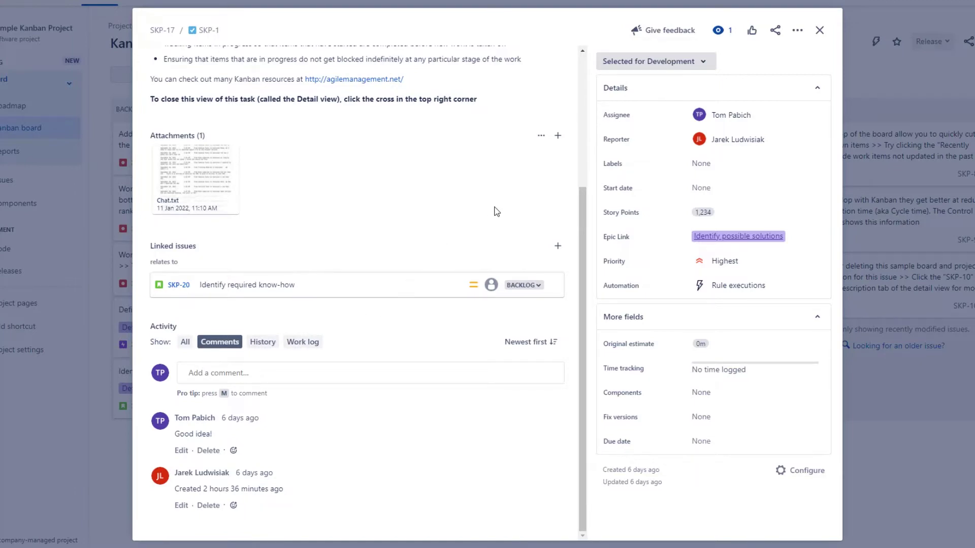
scroll(496, 212, "up", 5)
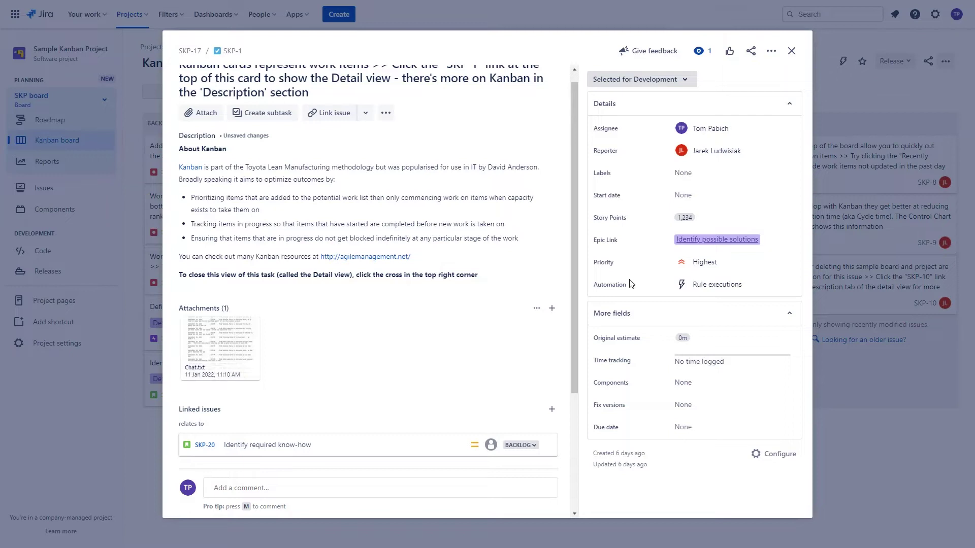
- Collapse and re-expand More fields, then pin Priority to the top of SKP-1's details
left_click(642, 316)
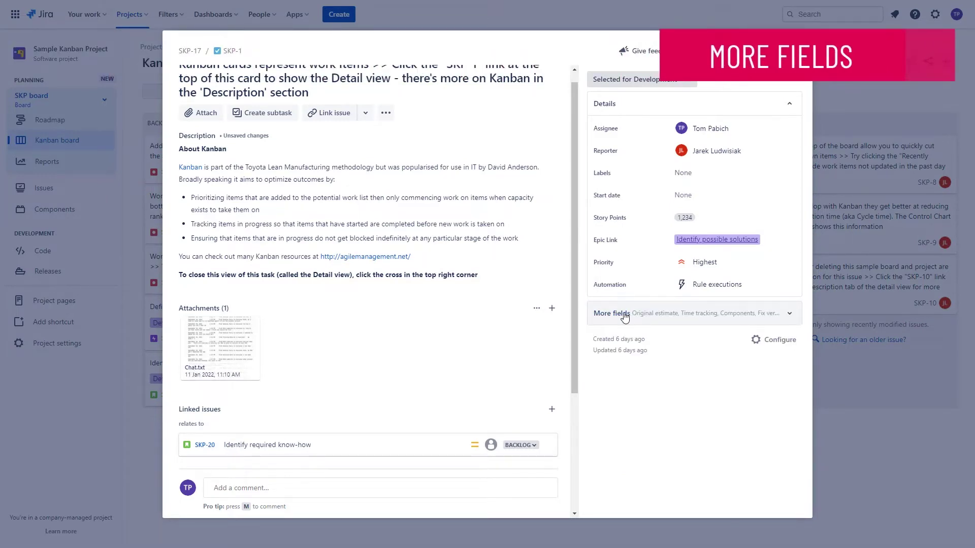
left_click(650, 317)
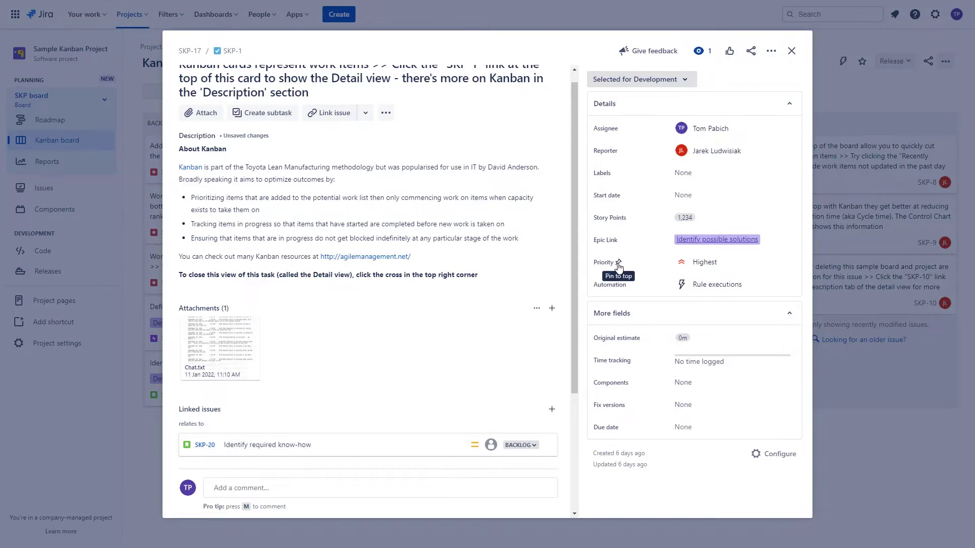
left_click(618, 264)
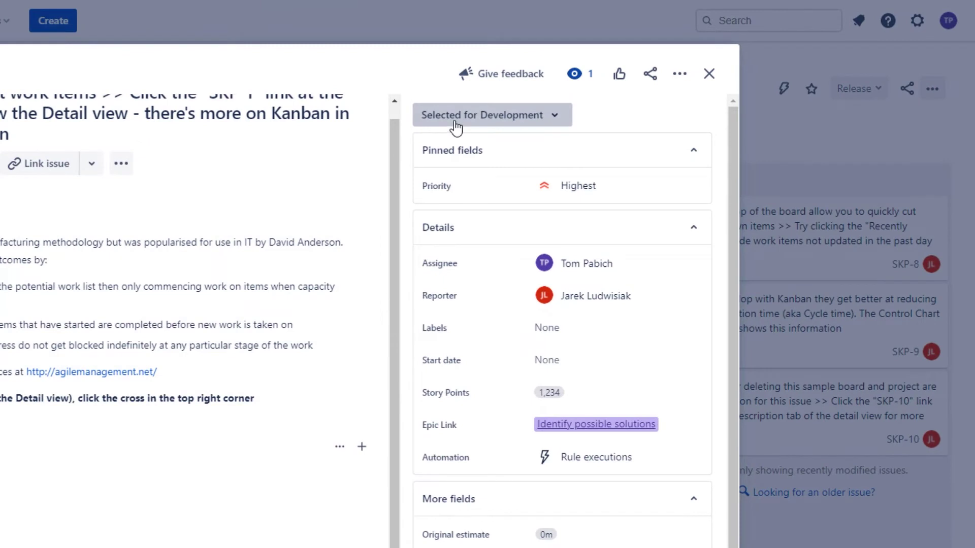
- Change SKP-1's status from Selected for Development to In Progress
left_click(456, 127)
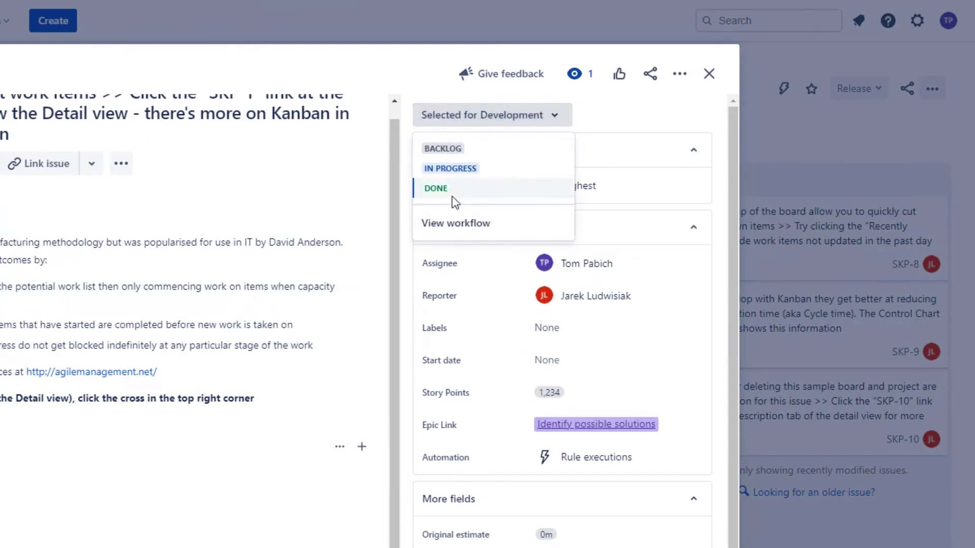
left_click(454, 169)
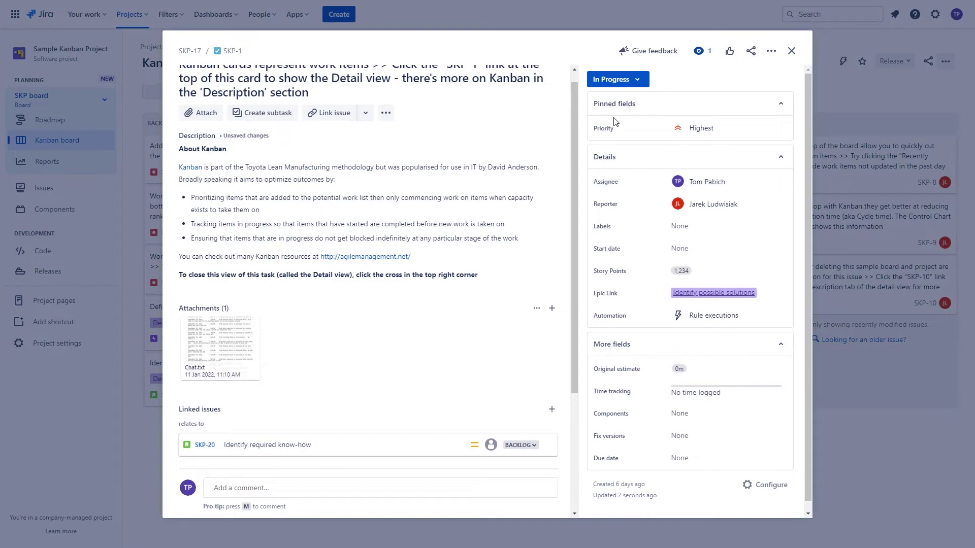
scroll(565, 143, "up", 1)
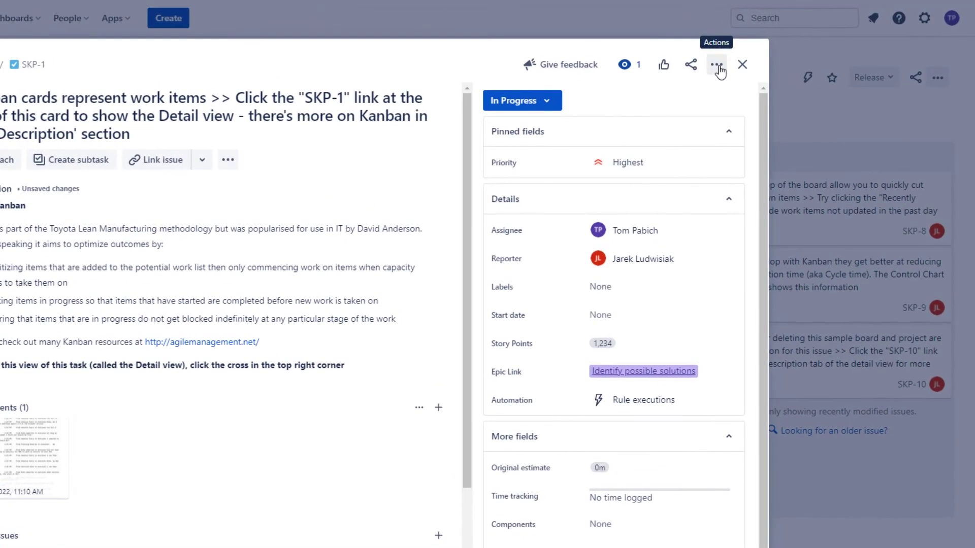
left_click(719, 69)
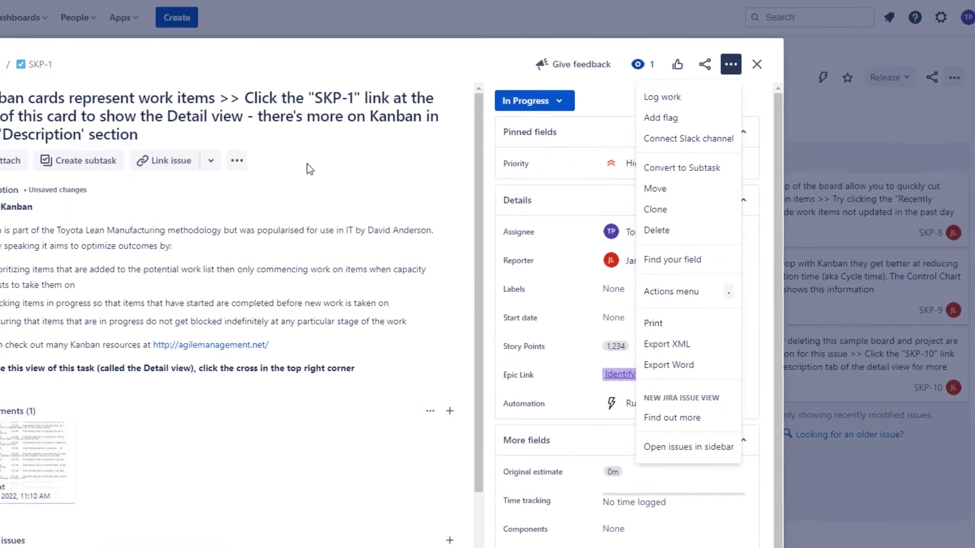
left_click(230, 162)
left_click(228, 161)
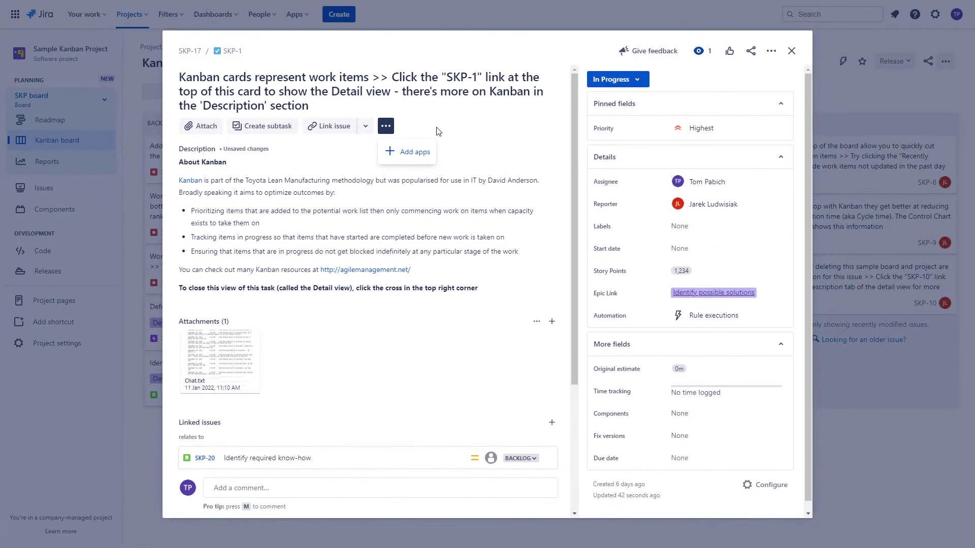
left_click(438, 132)
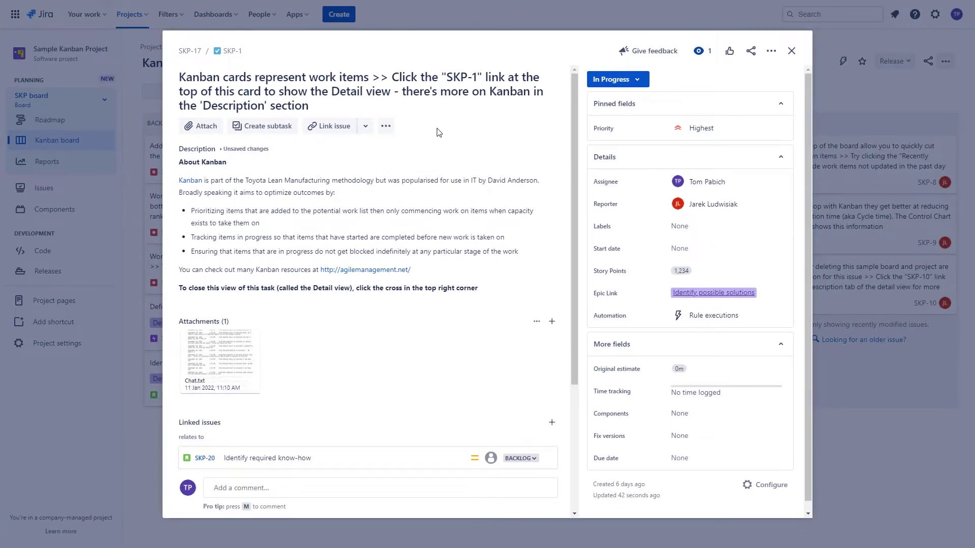
- Review SKP-1's change history in the Activity section, then return to its comments
scroll(439, 133, "down", 3)
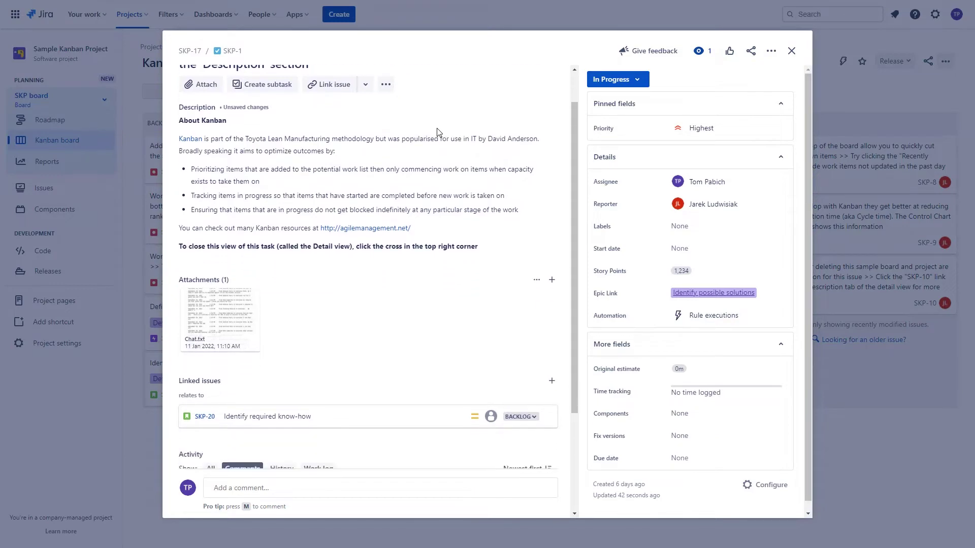
scroll(438, 133, "down", 1)
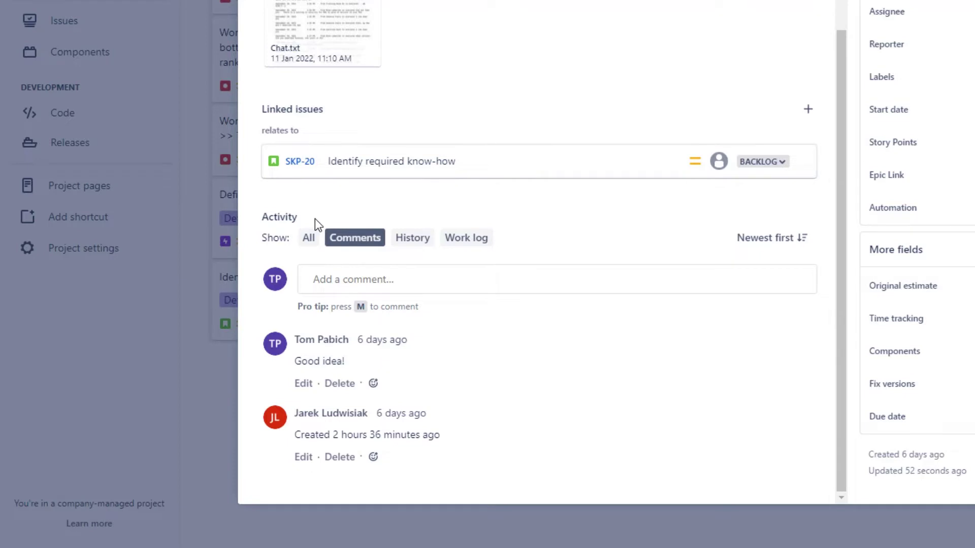
left_click(412, 244)
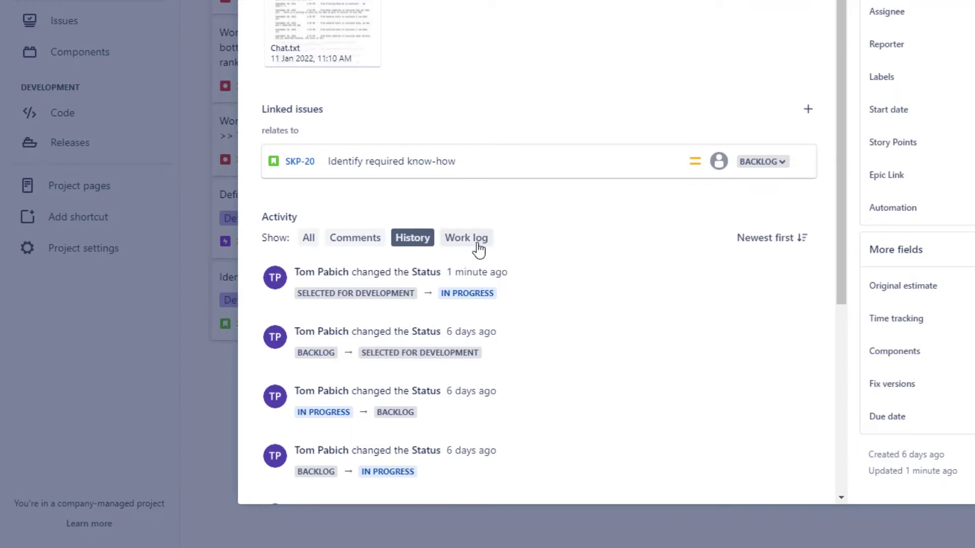
left_click(366, 244)
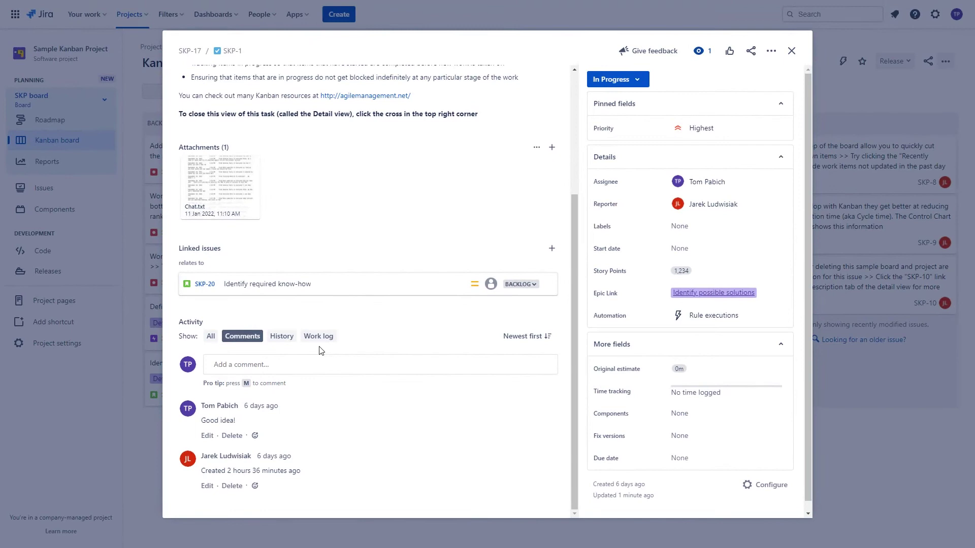
- Copy a link to the "Good idea!" comment
scroll(320, 350, "up", 4)
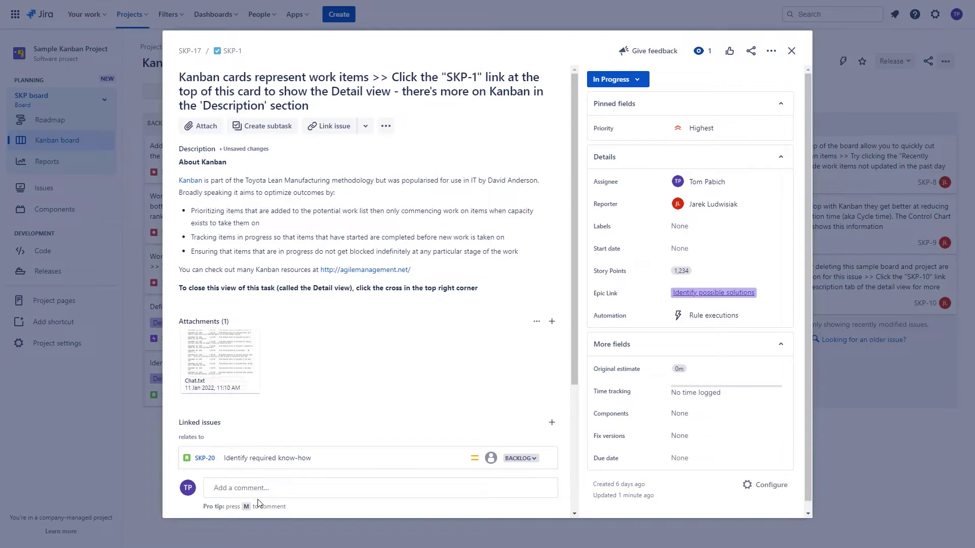
scroll(275, 489, "down", 3)
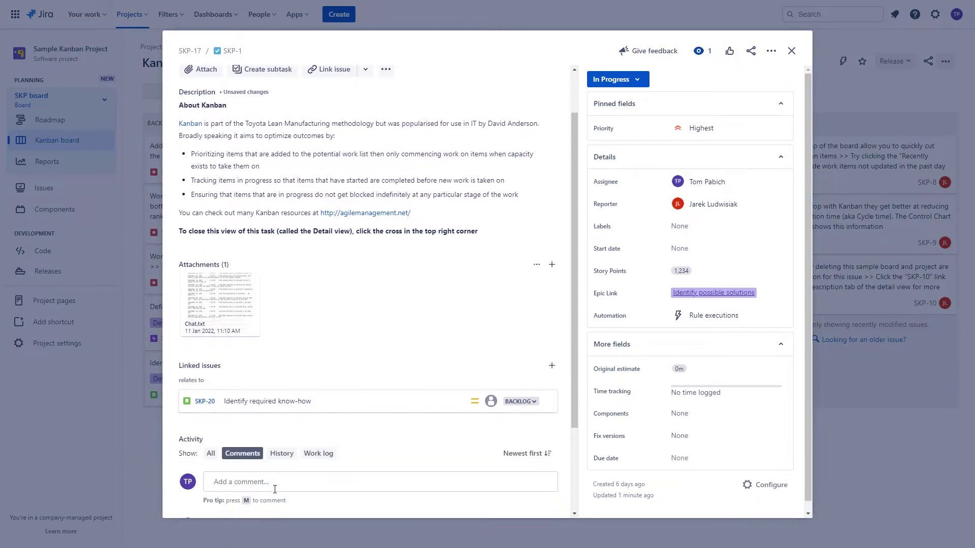
scroll(275, 489, "down", 1)
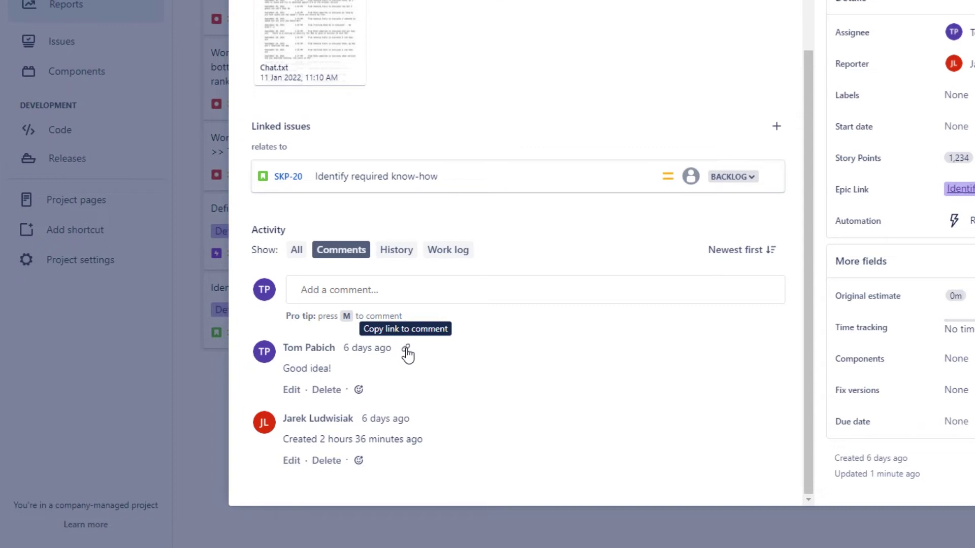
left_click(406, 350)
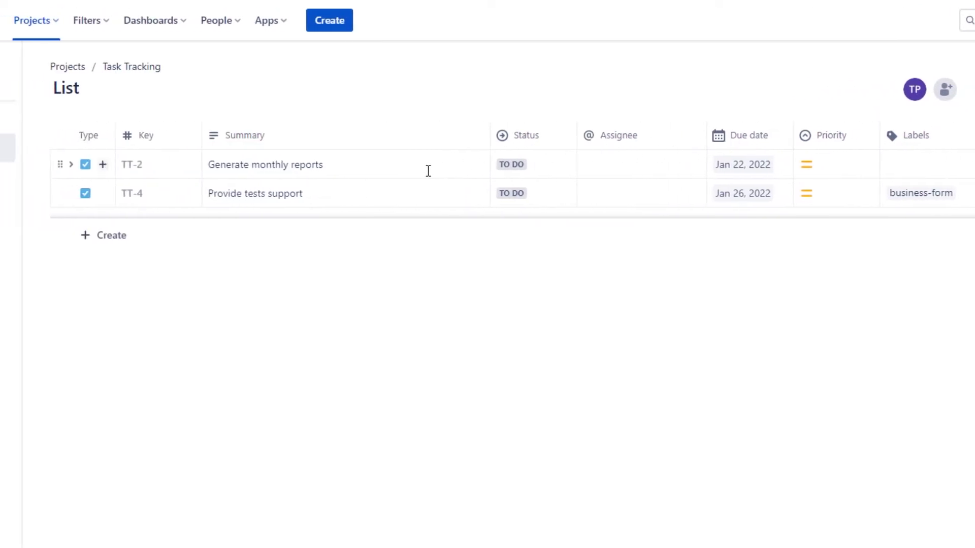
- Try editing TT-2's Summary and Status cells in the Task Tracking list
left_click(409, 167)
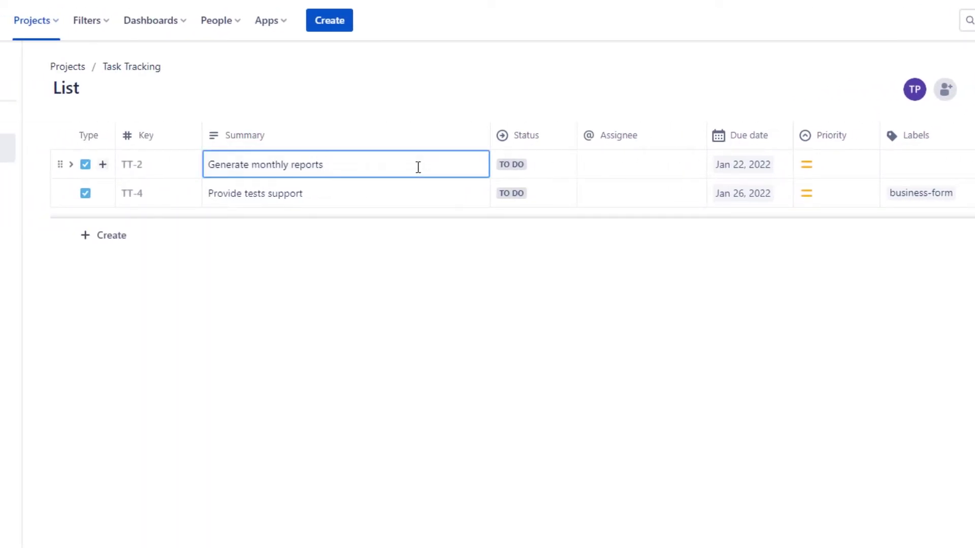
left_click(531, 172)
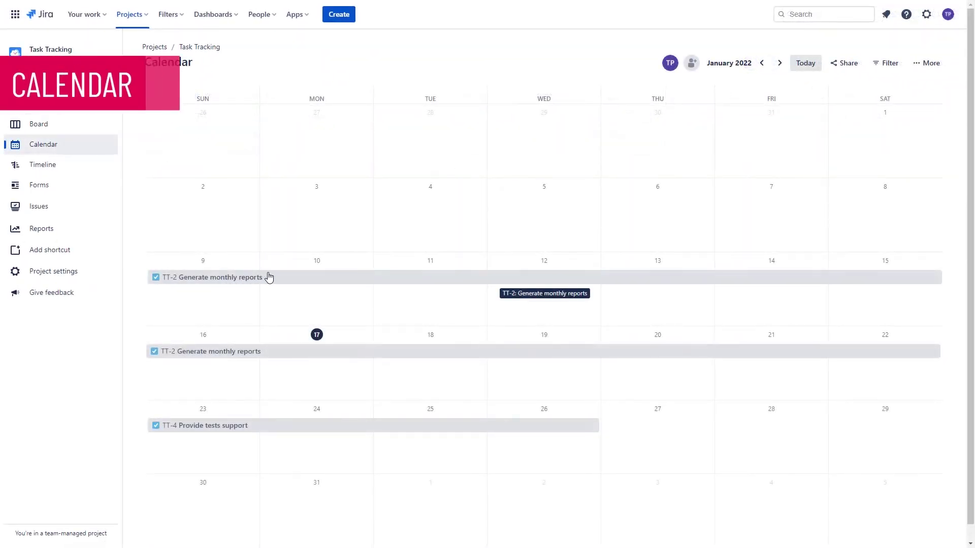
- Preview the Generate monthly reports task, toggle the calendar's quick filters, then show the Timeline view
left_click(285, 277)
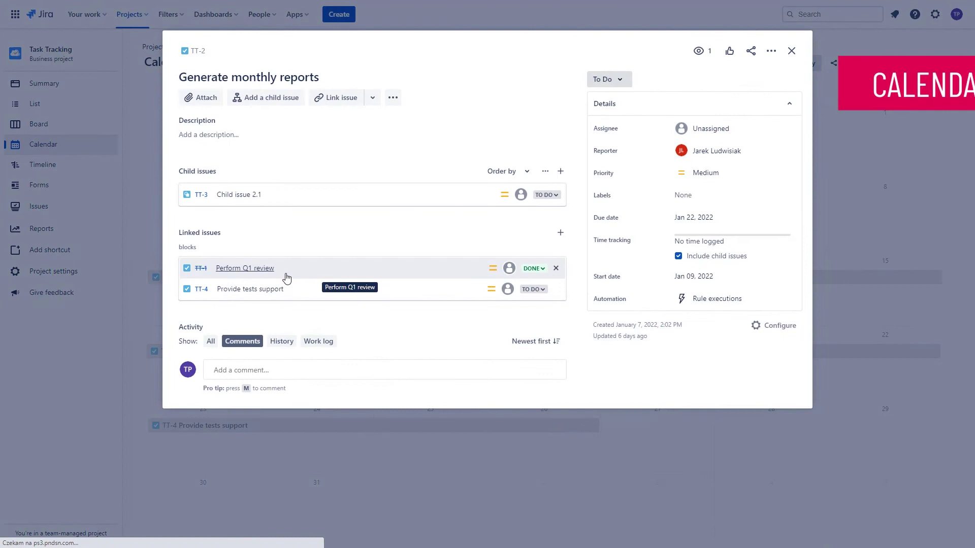
key("Escape")
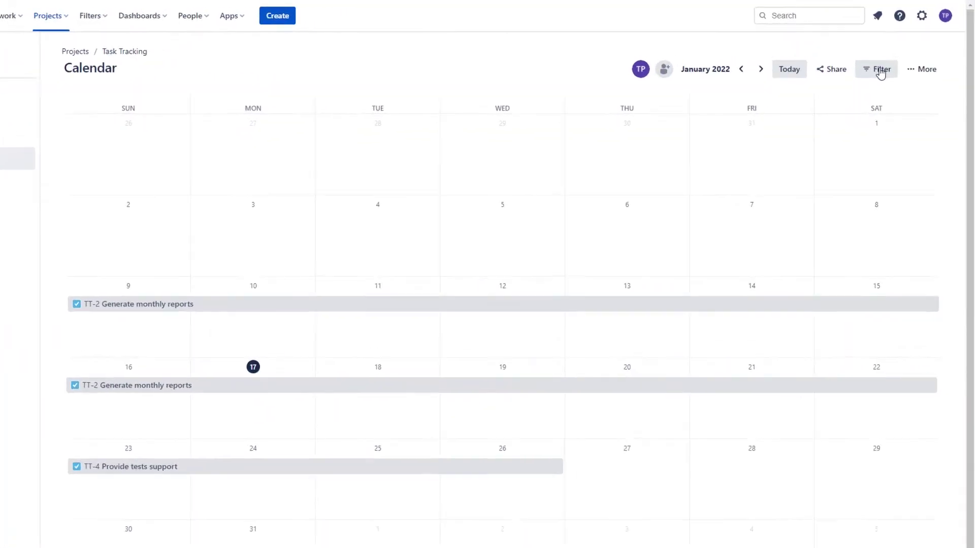
left_click(852, 94)
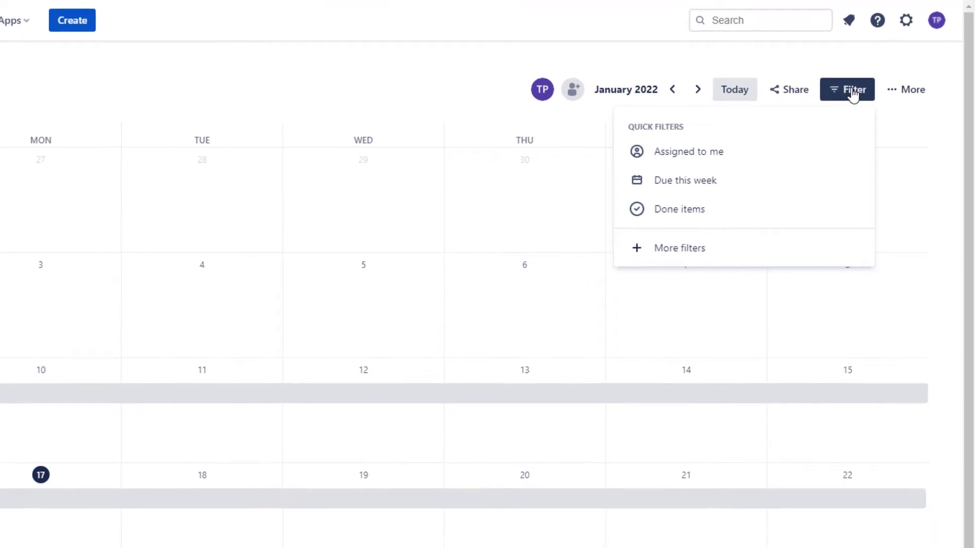
left_click(852, 94)
left_click(51, 167)
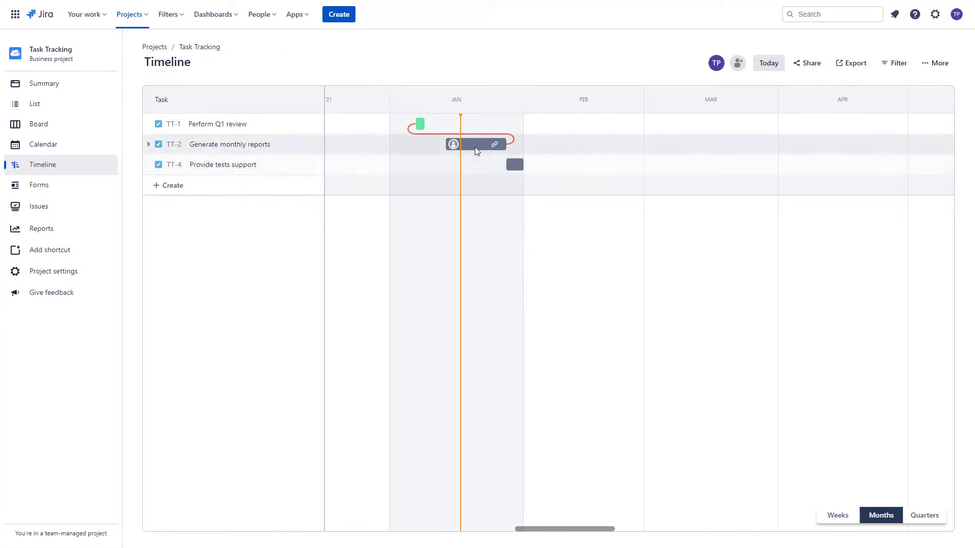
- Shift the TT-2 bar a few days earlier, link it as blocking TT-4, and view the timeline by Quarters
left_click_drag(478, 144, 459, 149)
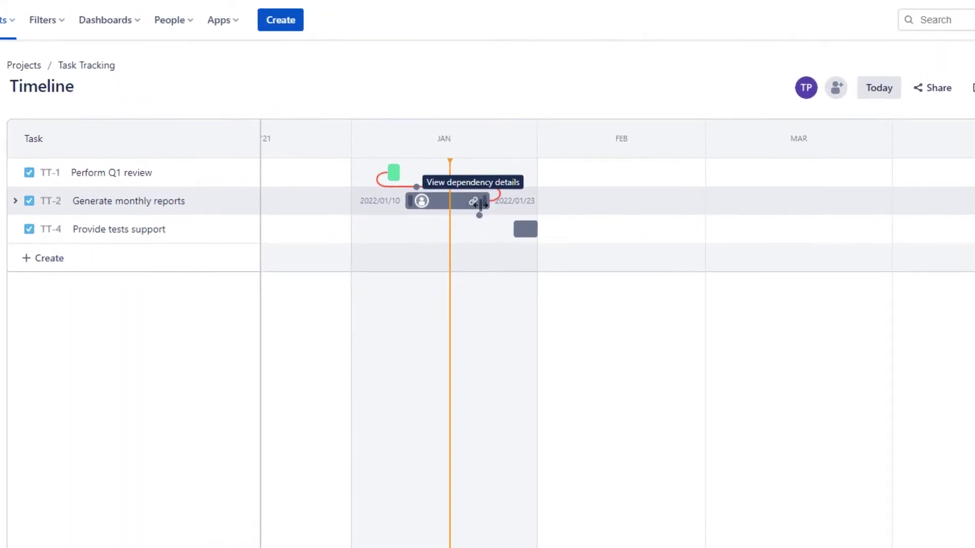
left_click_drag(481, 218, 523, 230)
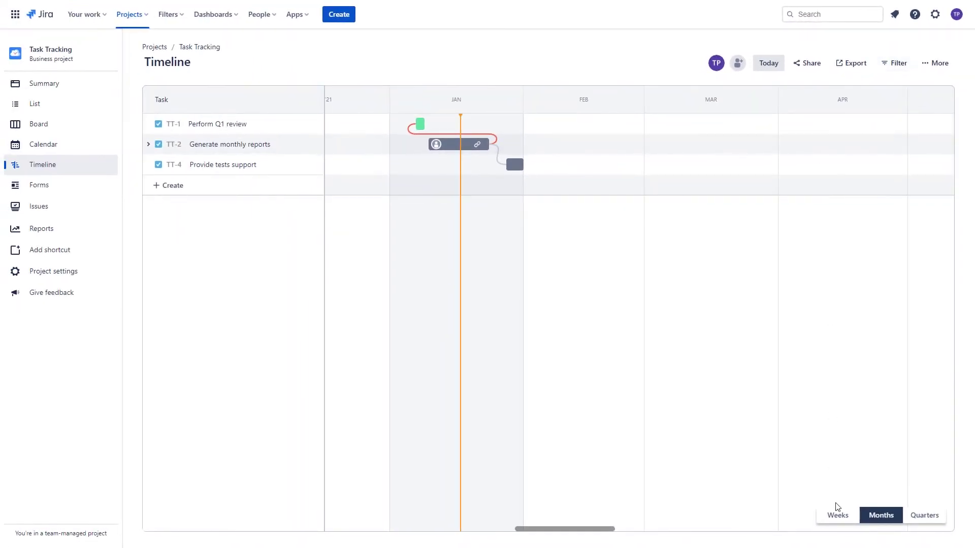
left_click(837, 516)
left_click(886, 516)
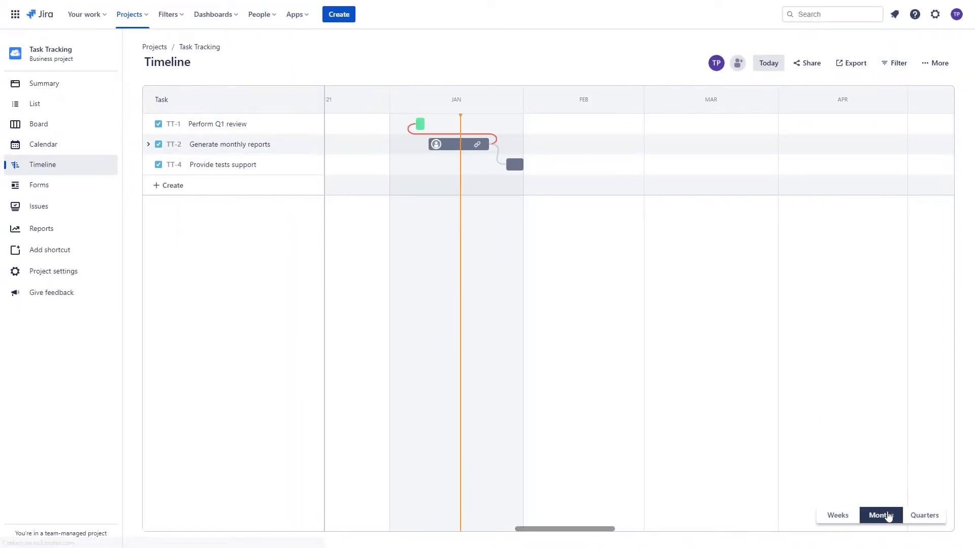
left_click(921, 516)
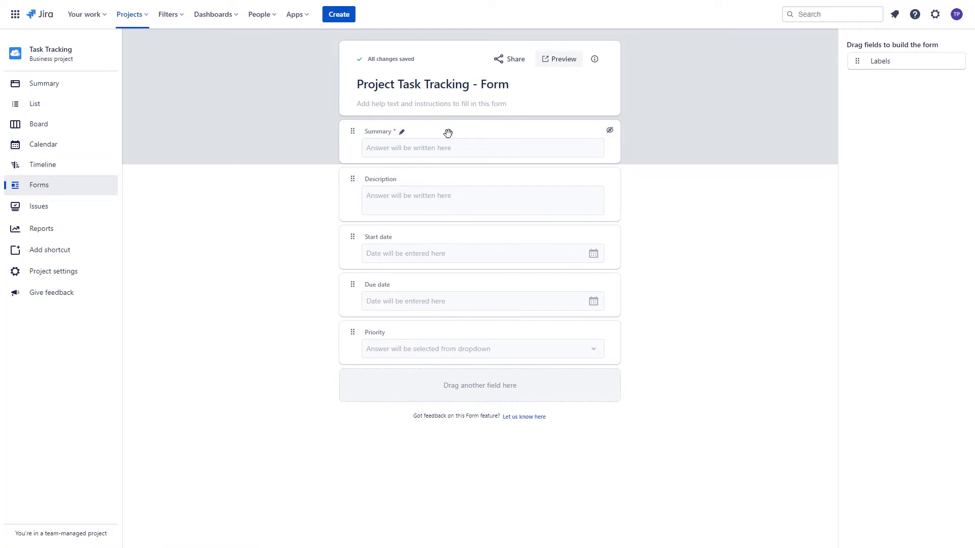
- Preview the Project Task Tracking - Form as a submitter would see it
left_click(561, 60)
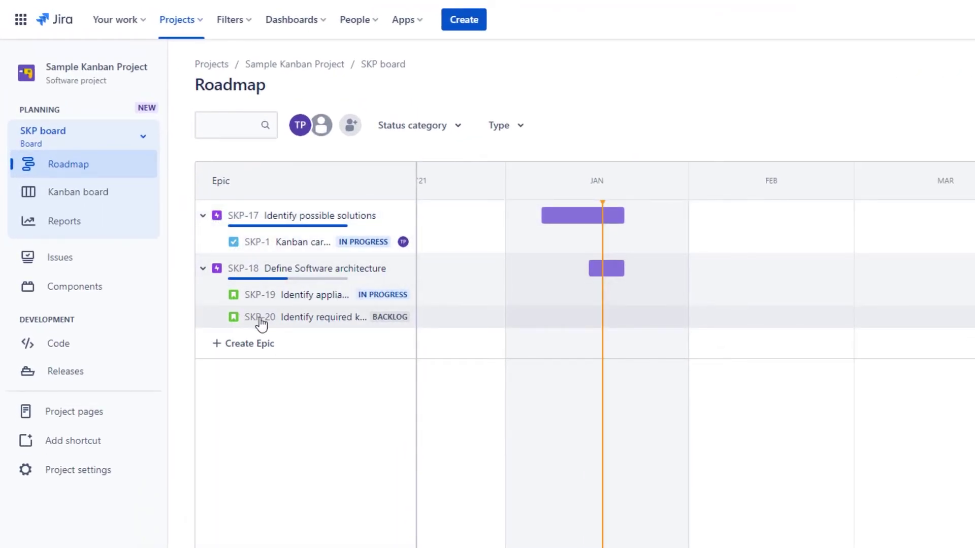
- Drag a dependency from the SKP-17 epic bar onto the SKP-18 epic on the roadmap
mouse_move(618, 213)
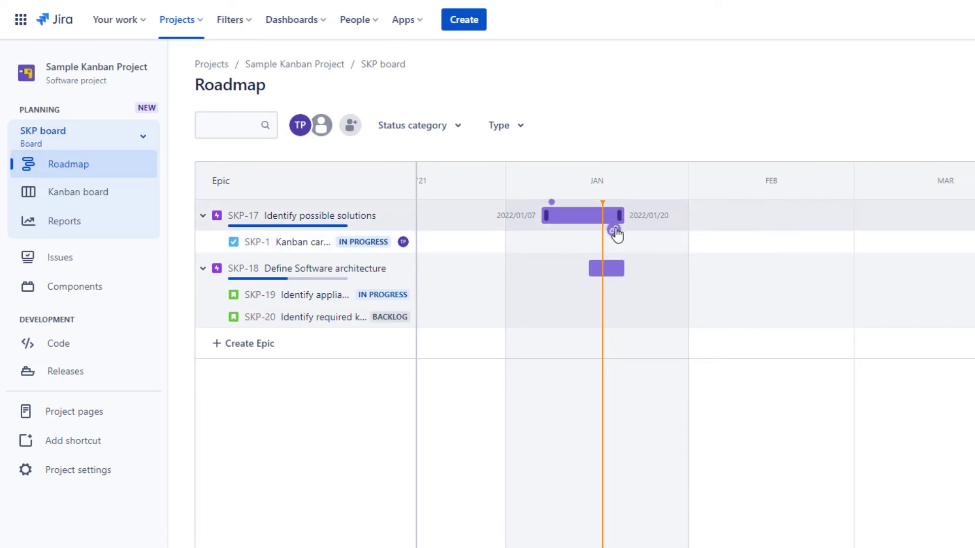
left_click_drag(614, 231, 601, 268)
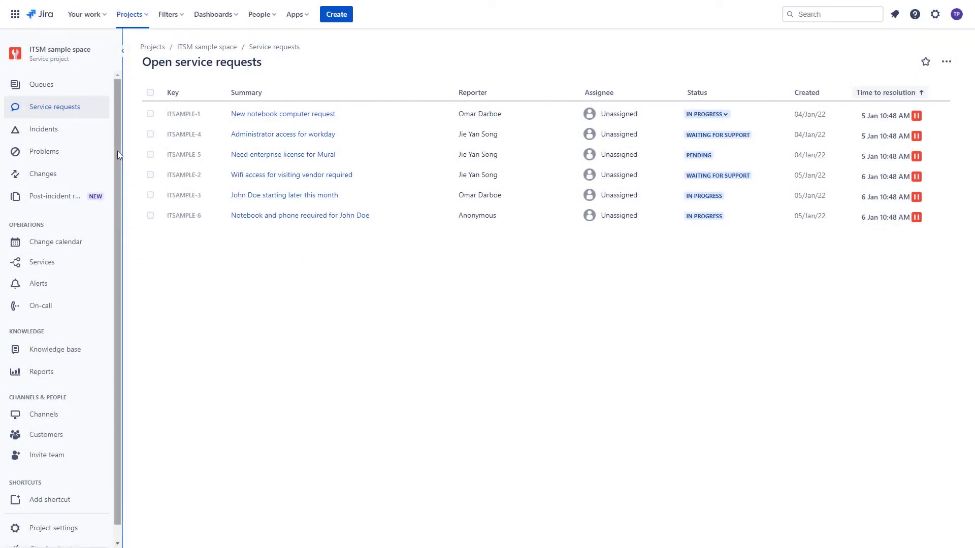
- Go to the ITSM sample space project's Service requests list of open requests
mouse_move(100, 87)
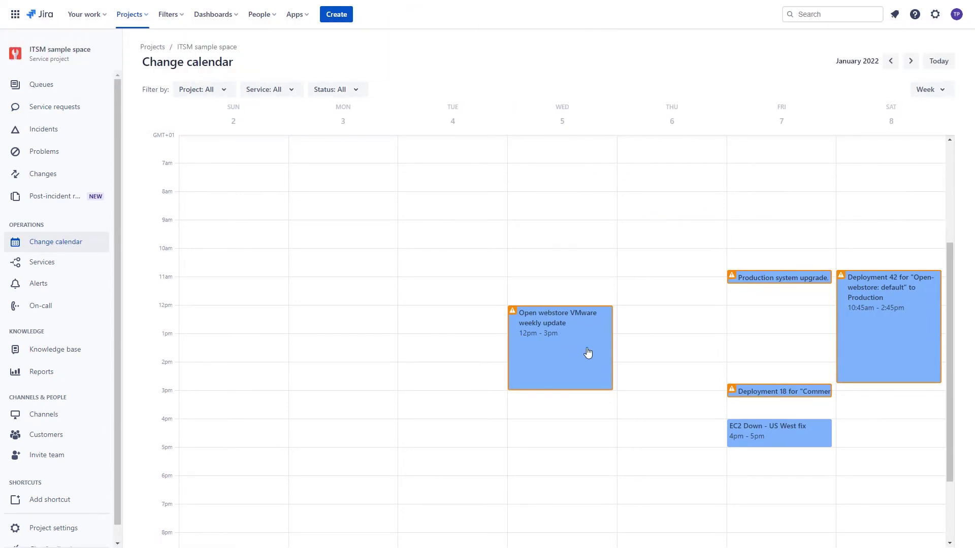
- Inspect the Wednesday VMware update change (ITSAMPLE-9) details, then close them
left_click(587, 353)
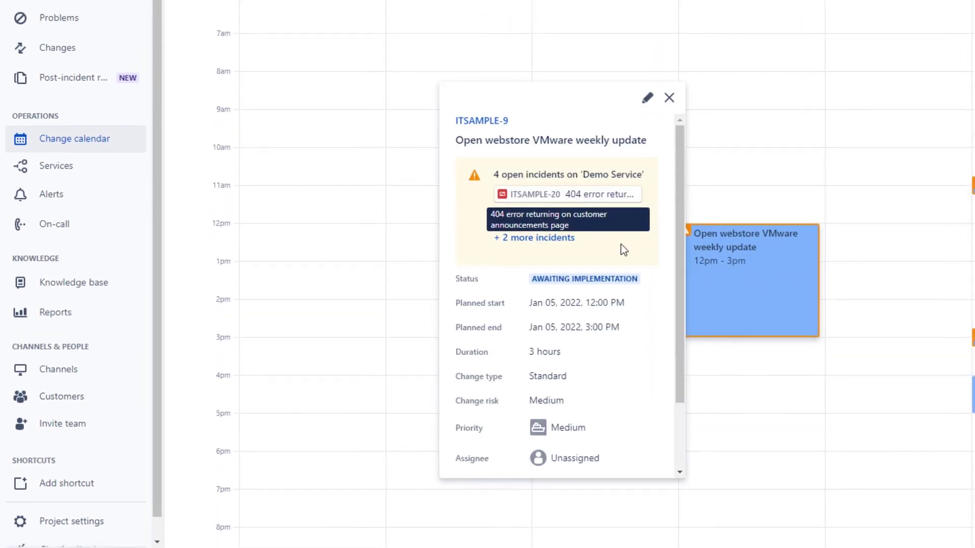
left_click(747, 302)
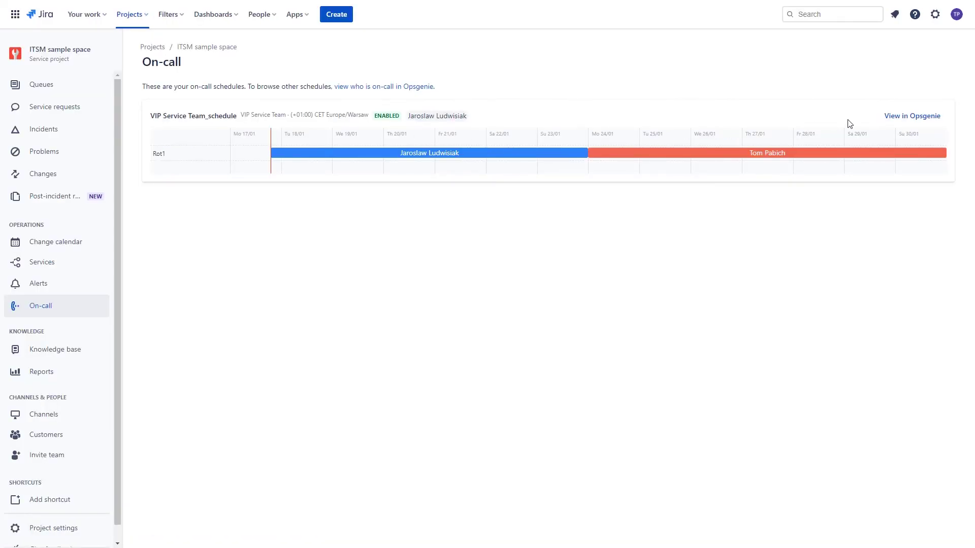
- Open the VIP Service Team on-call schedule in Opsgenie
left_click(903, 117)
- Scroll through the VIP Service Team's routing rules, escalation policy and on-call schedule
scroll(524, 141, "down", 3)
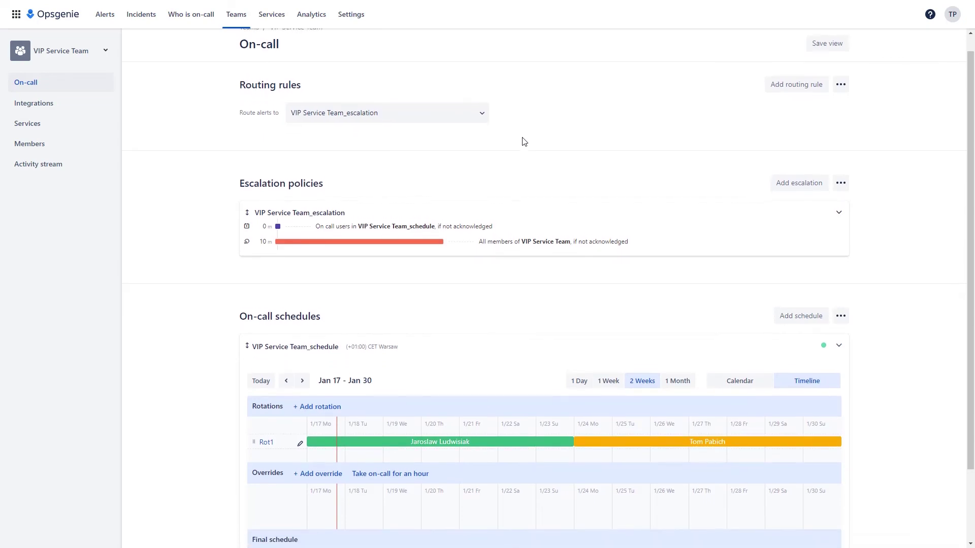